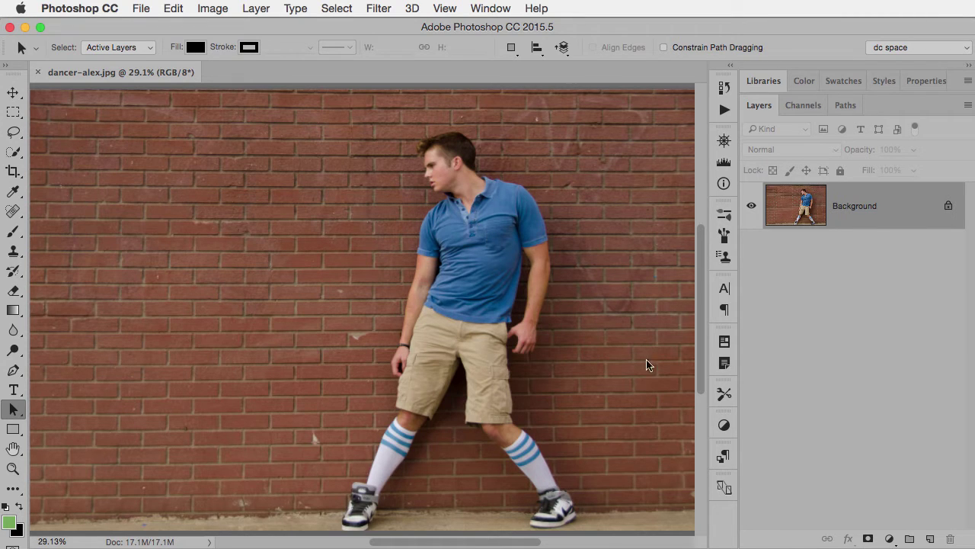
Step: Add a Hue/Saturation adjustment layer to the dancer photo
click(721, 428)
click(580, 474)
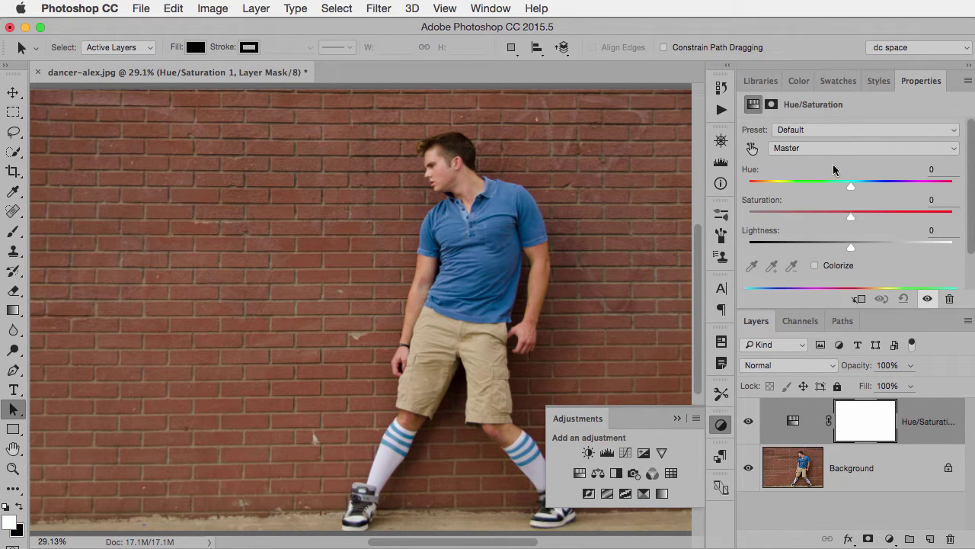
click(676, 419)
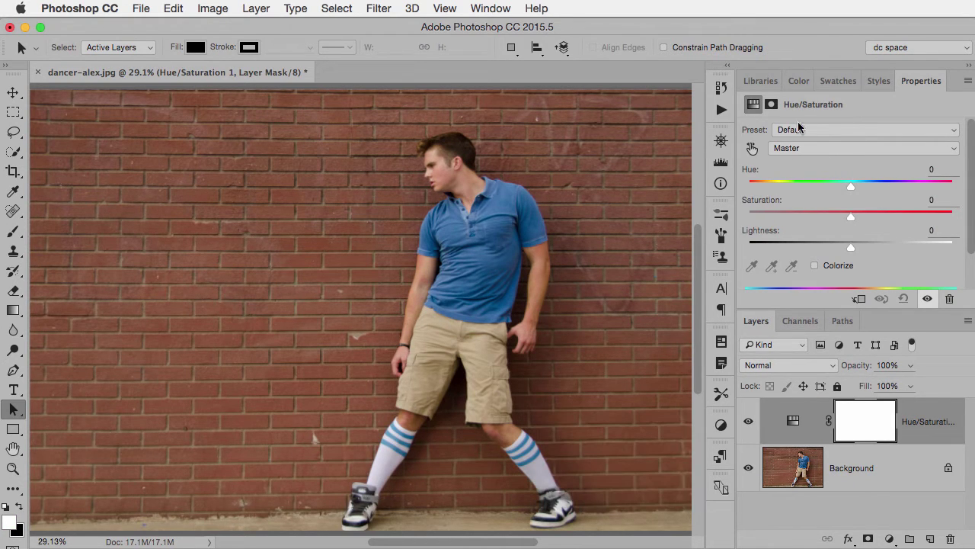
Step: Target the Blues range by sampling the dancer's blue shirt with the eyedropper
click(806, 149)
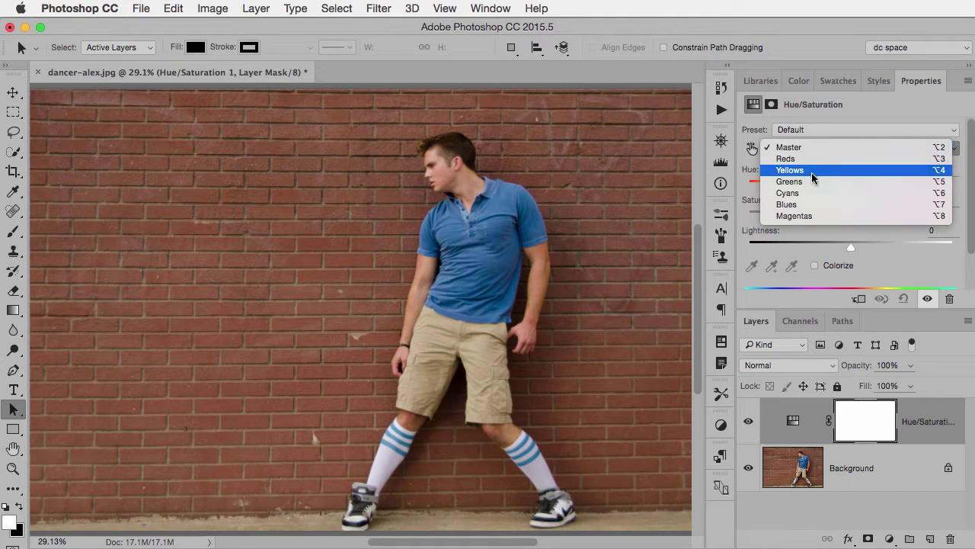
click(812, 181)
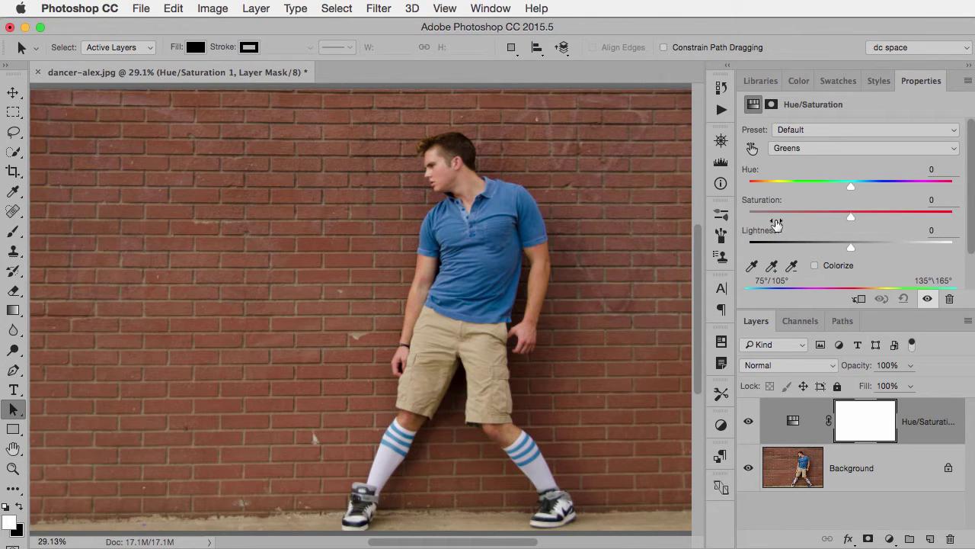
click(752, 268)
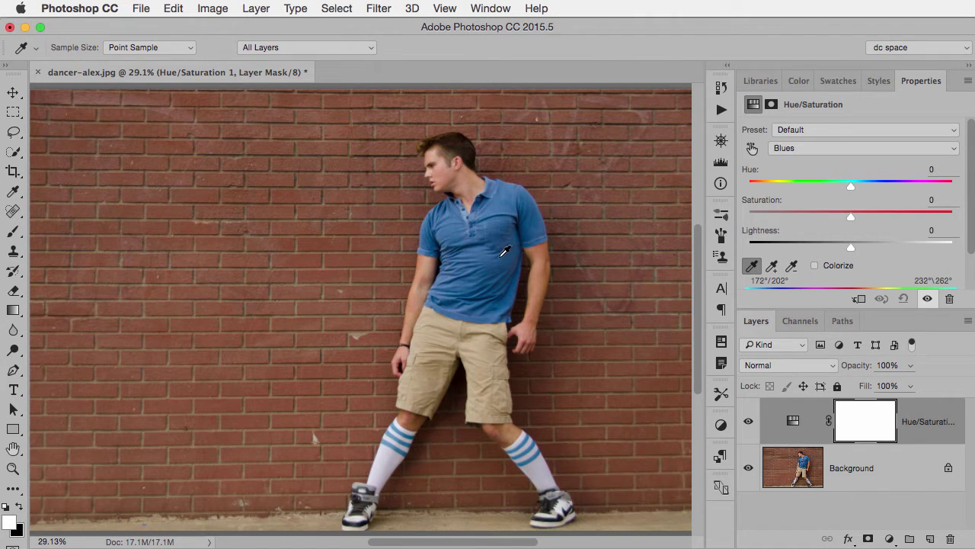
click(525, 297)
drag(839, 311, 843, 342)
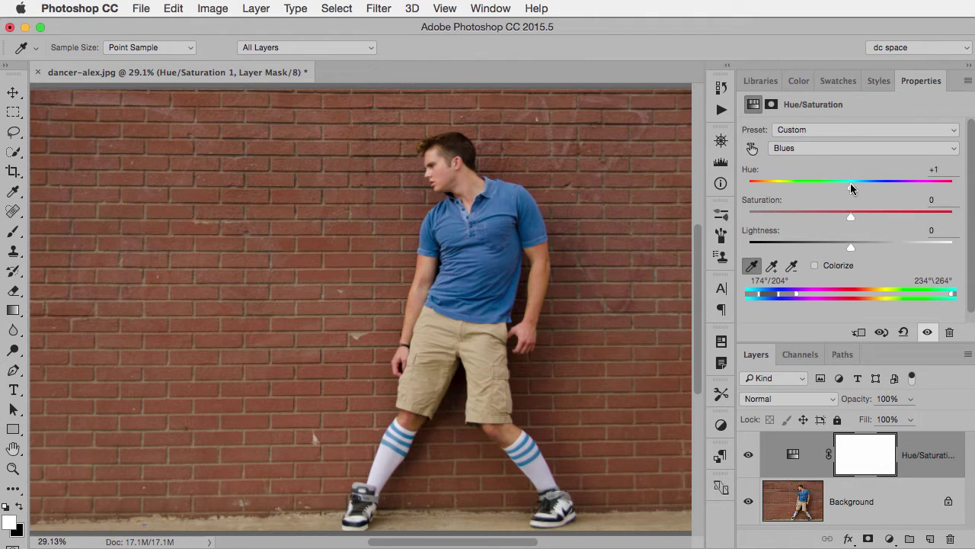
Step: Adjust the Blues range to Hue -3, Lightness -34 and Saturation -11
drag(851, 187, 799, 191)
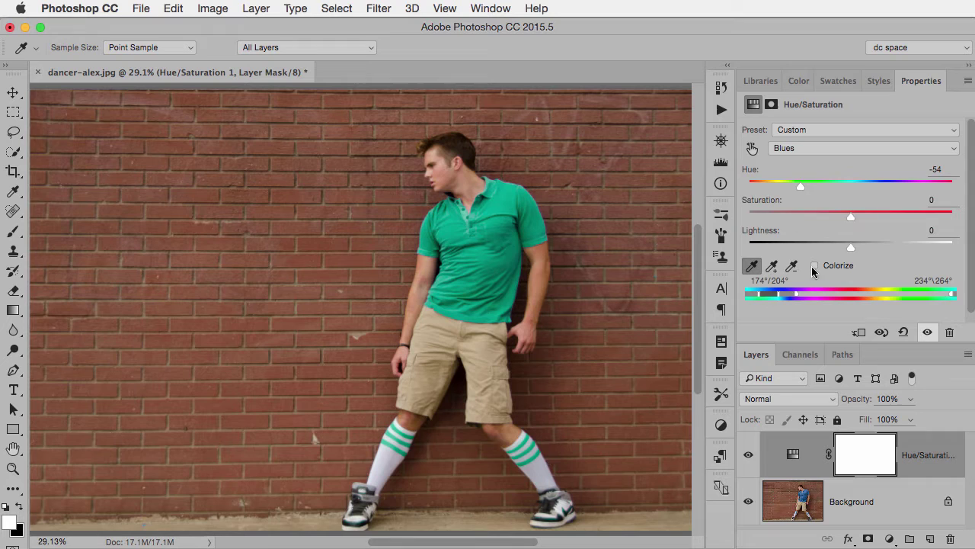
drag(851, 244, 816, 253)
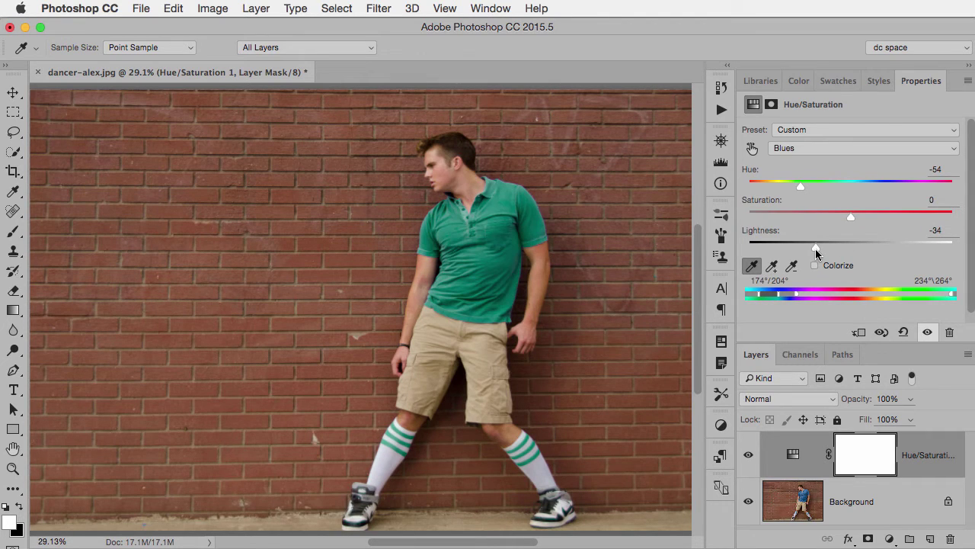
mouse_move(851, 217)
mouse_down()
mouse_move(828, 219)
mouse_move(873, 212)
mouse_move(839, 216)
mouse_up()
drag(804, 189, 847, 185)
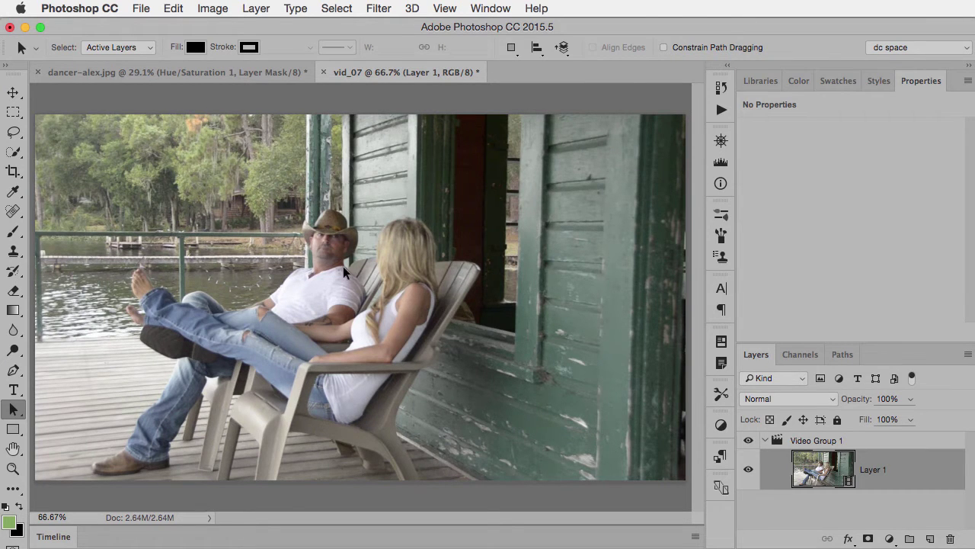
Step: Expand the Timeline panel and rewind the vid_07 playhead to 0;00;00;00
click(47, 538)
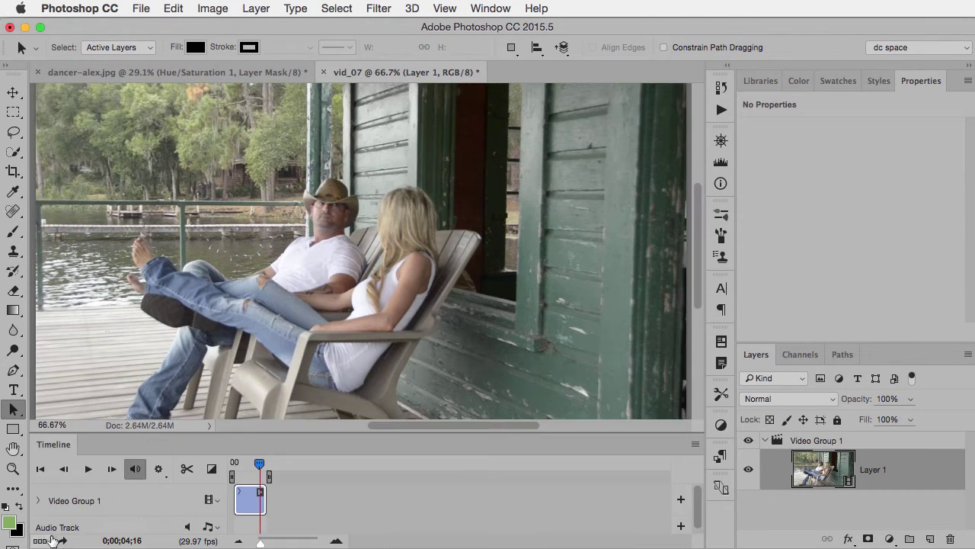
mouse_move(253, 461)
mouse_down()
mouse_move(216, 469)
mouse_move(275, 473)
mouse_move(267, 464)
mouse_up()
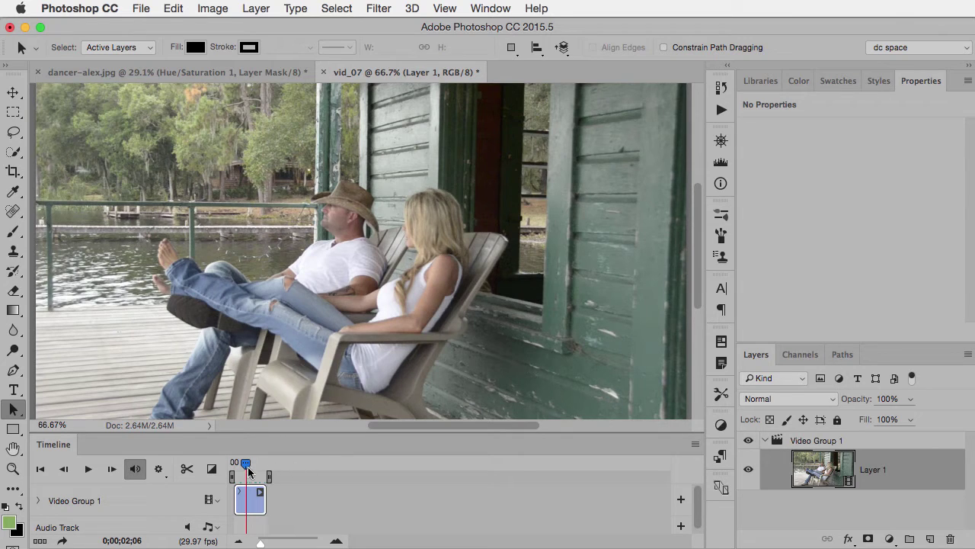
drag(248, 471, 233, 465)
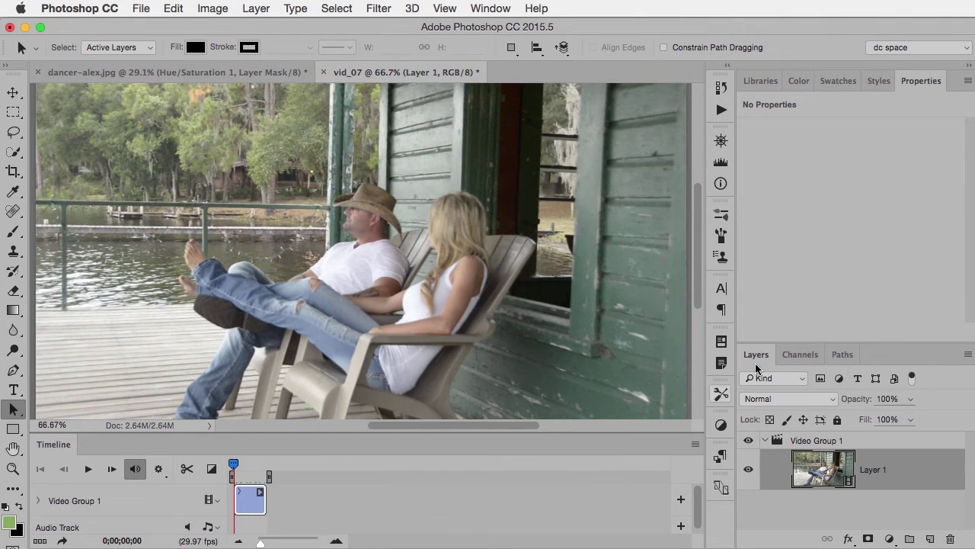
Step: Add a Hue/Saturation adjustment layer above the vid_07 clip
click(721, 425)
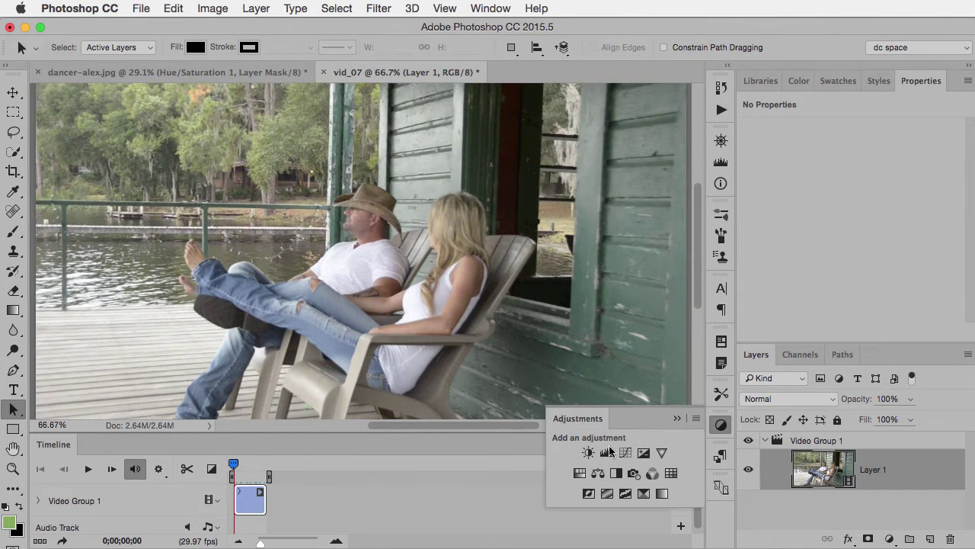
click(579, 473)
click(802, 148)
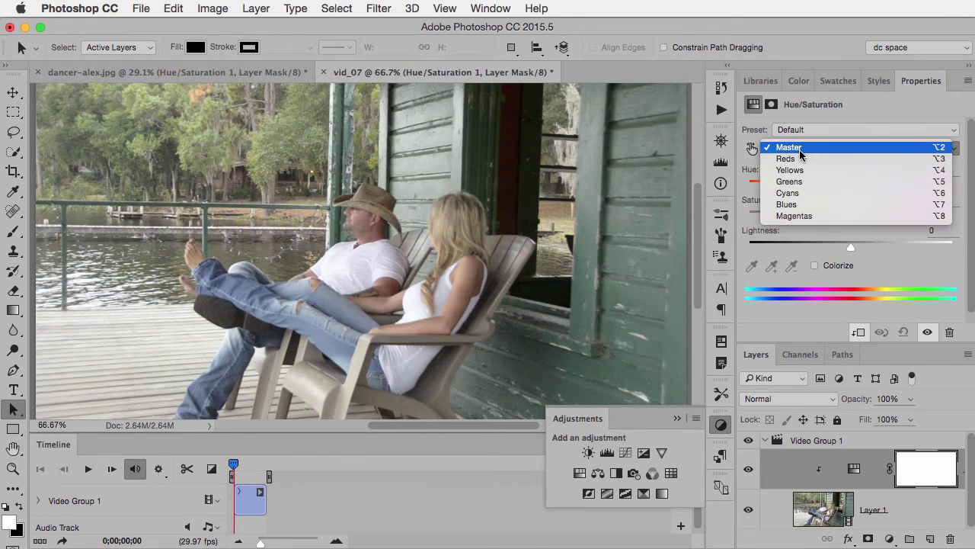
click(801, 159)
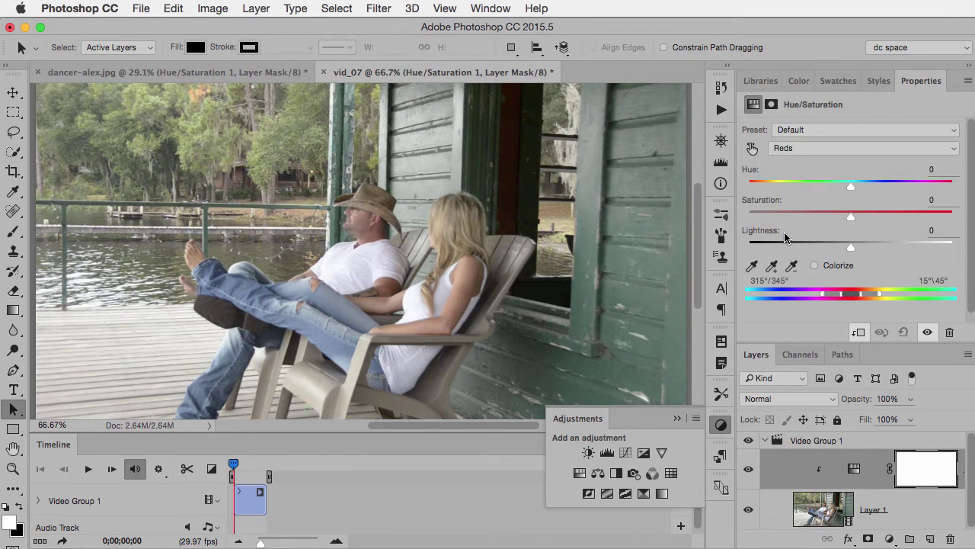
Step: Sample the green boathouse wall, and add to the sample, to target the Cyans range
click(751, 265)
click(645, 181)
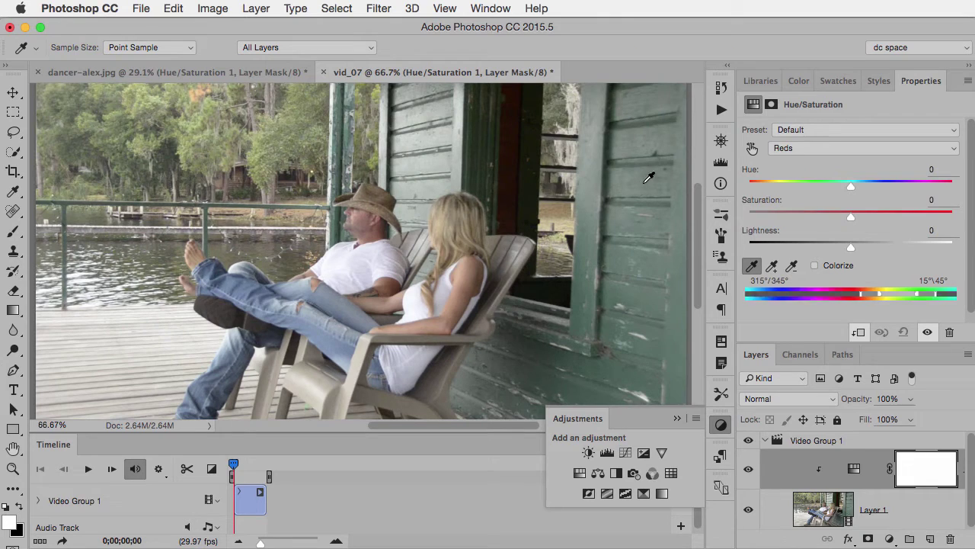
click(624, 174)
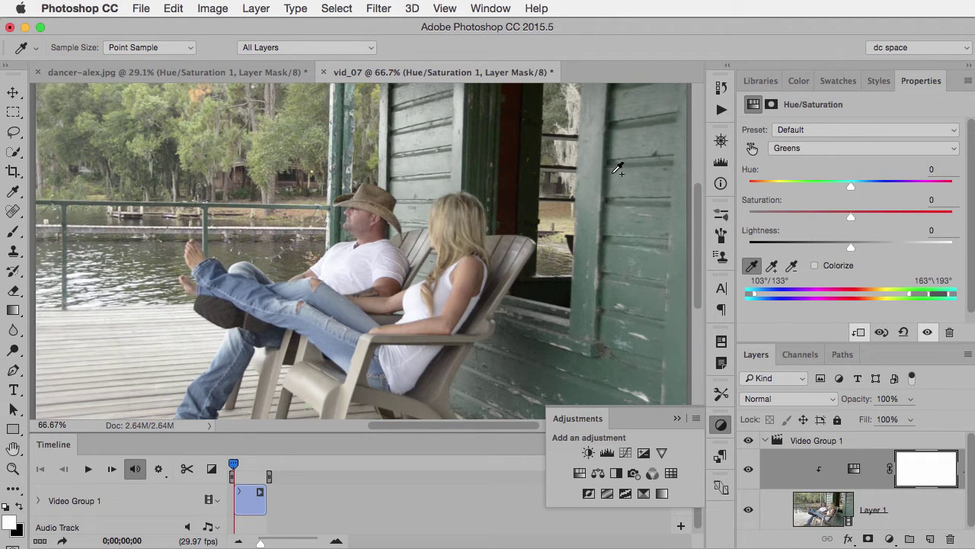
click(608, 168)
shift+click(655, 261)
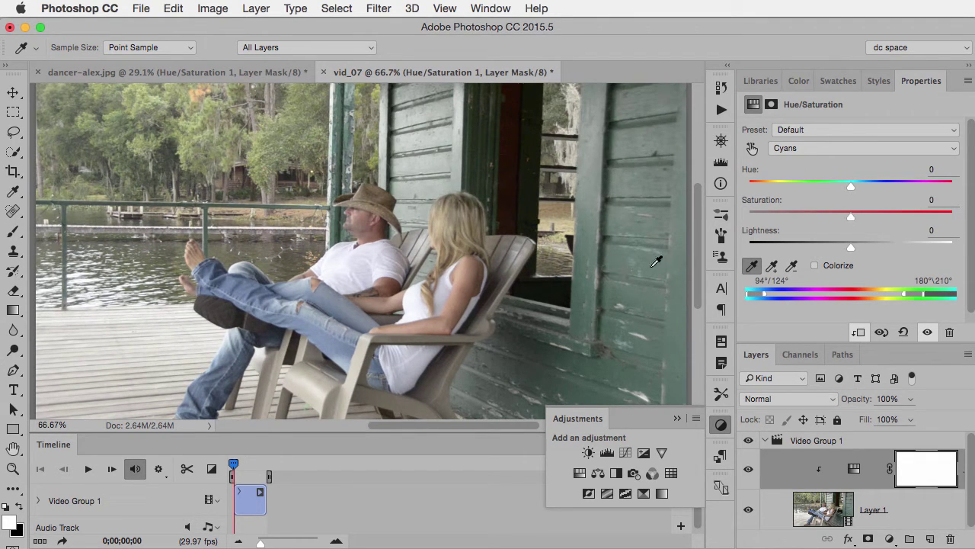
Step: Set the Cyans adjustment to Hue -154 and Saturation +42, turning the walls deep maroon
drag(850, 184, 771, 185)
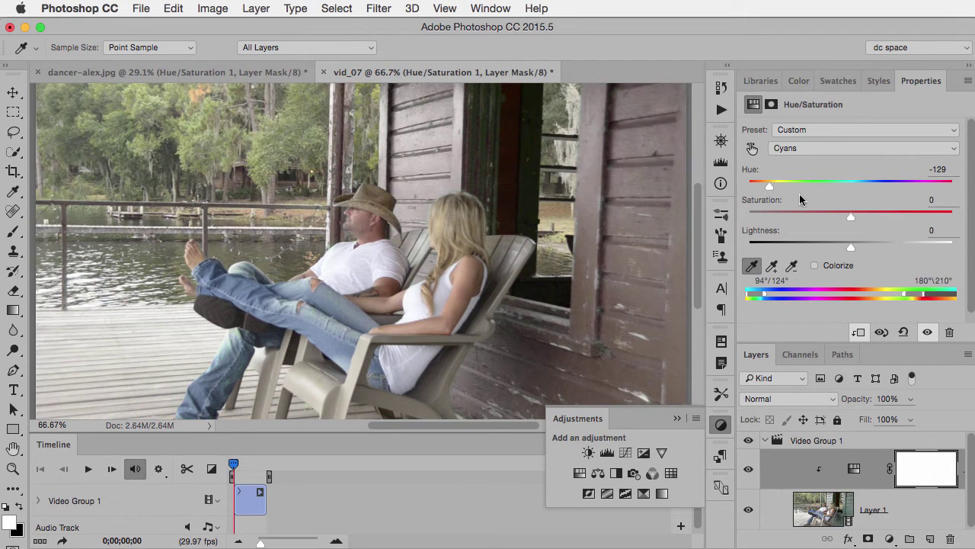
drag(850, 216, 894, 217)
drag(774, 187, 759, 192)
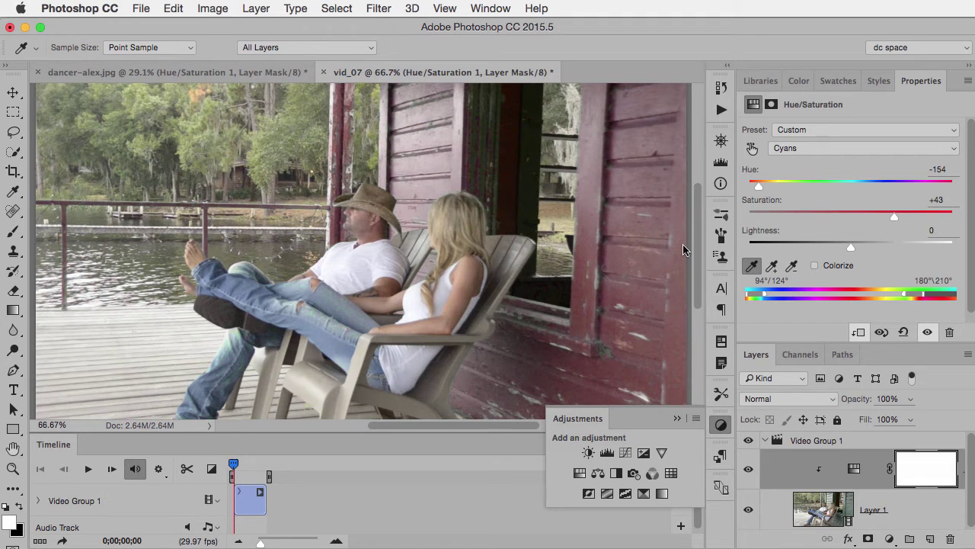
drag(894, 216, 893, 217)
Step: Close the adjustments panel and play the clip to preview the maroon walls
click(678, 421)
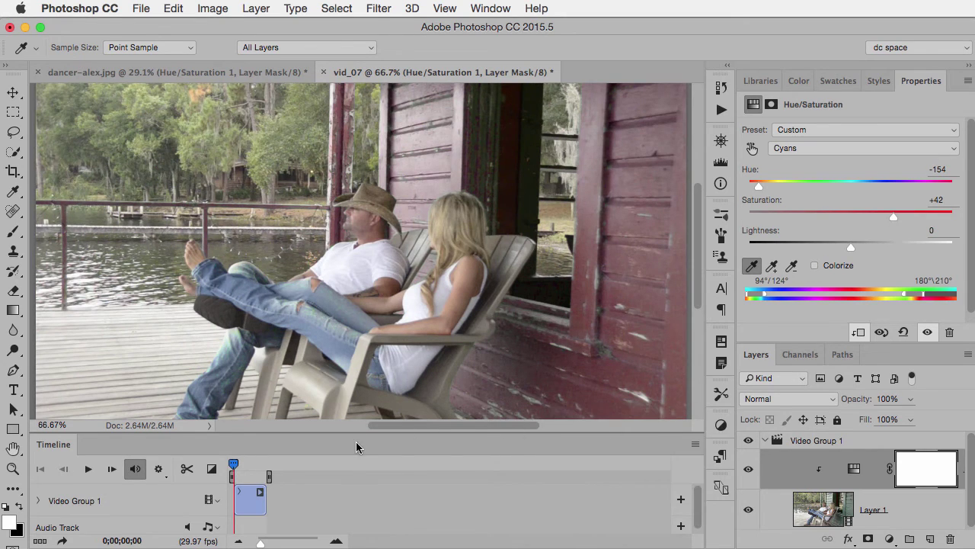
key(space)
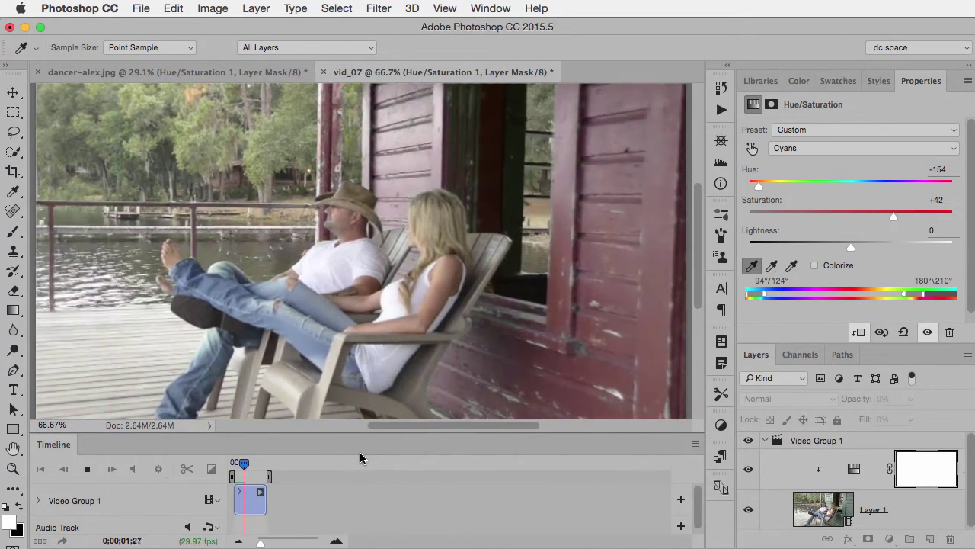